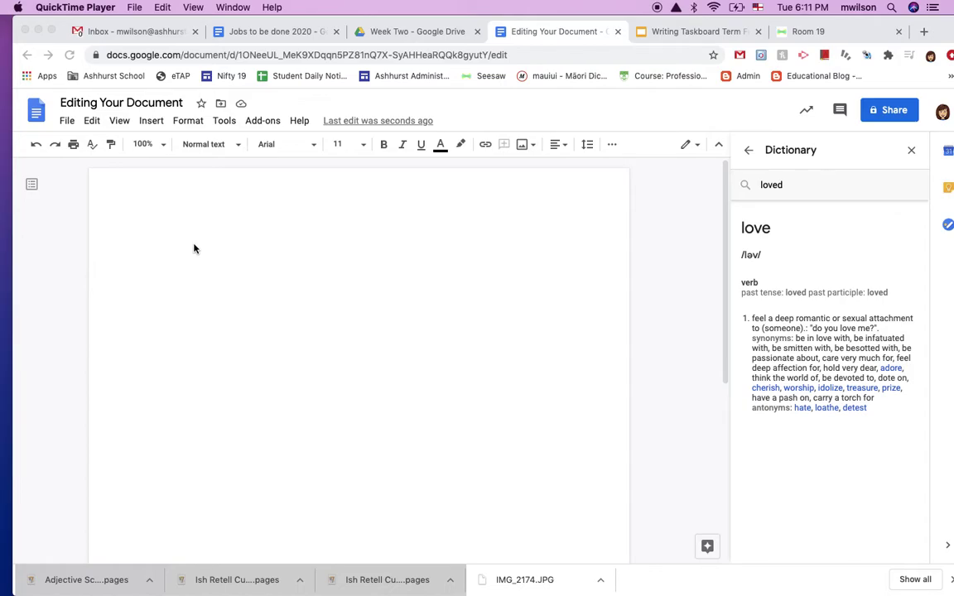
- Type the opening line 'Oncse there was a boy named Ramon who loved to draw.' and begin the next sentence with 'ramon'
click(194, 245)
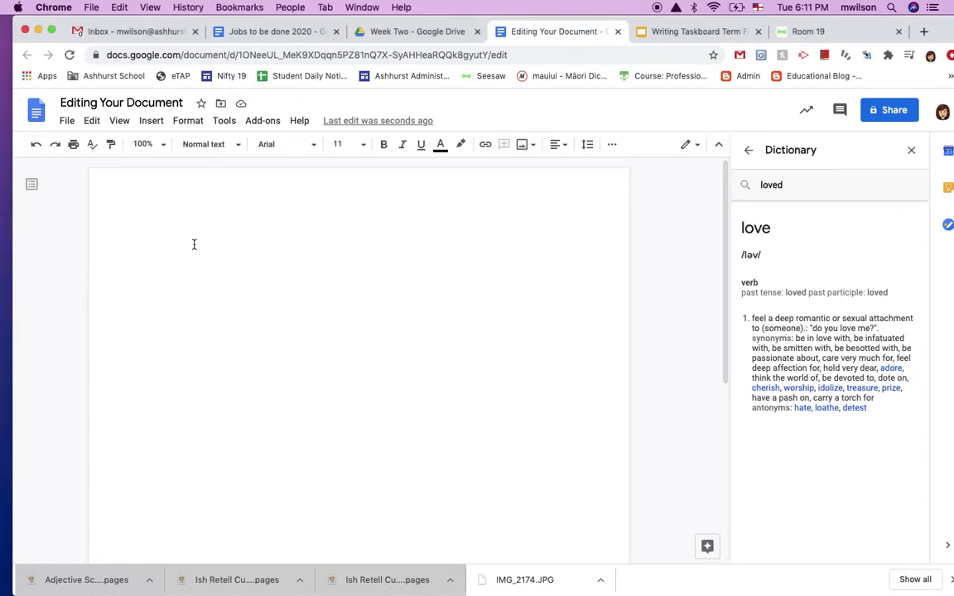
text(Oncse there was)
text(a boy )
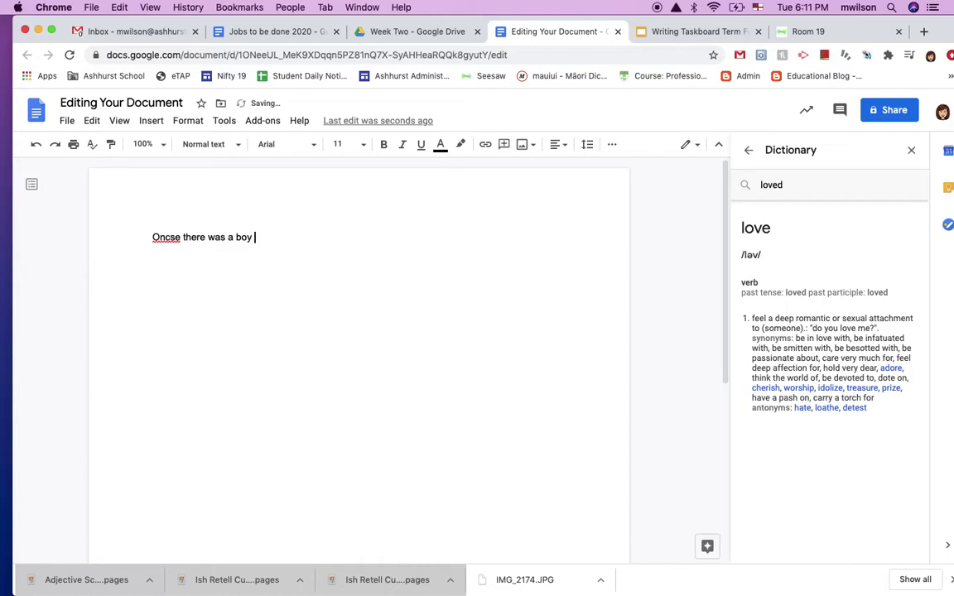
text(named Ramon who)
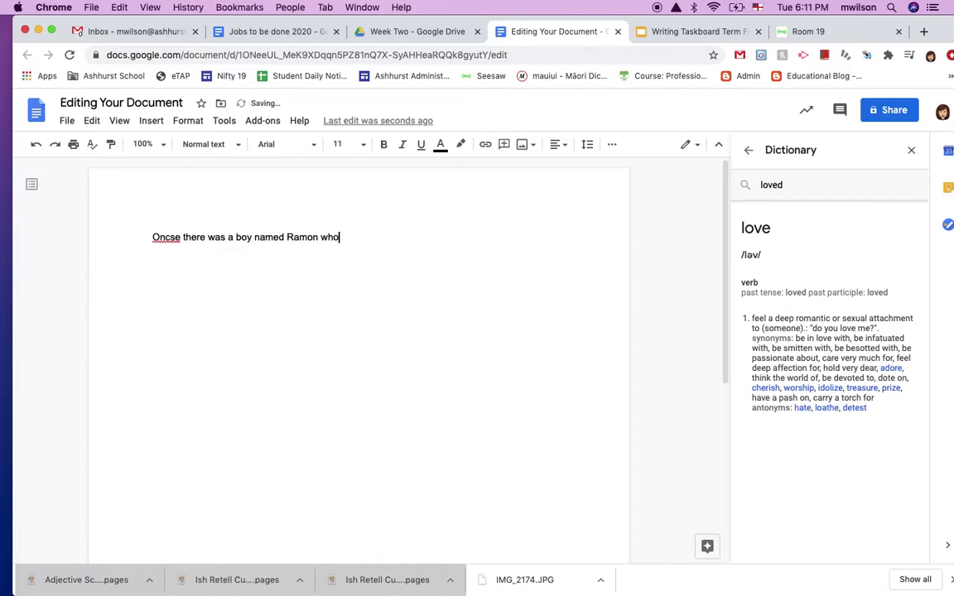
text( loved to draw. )
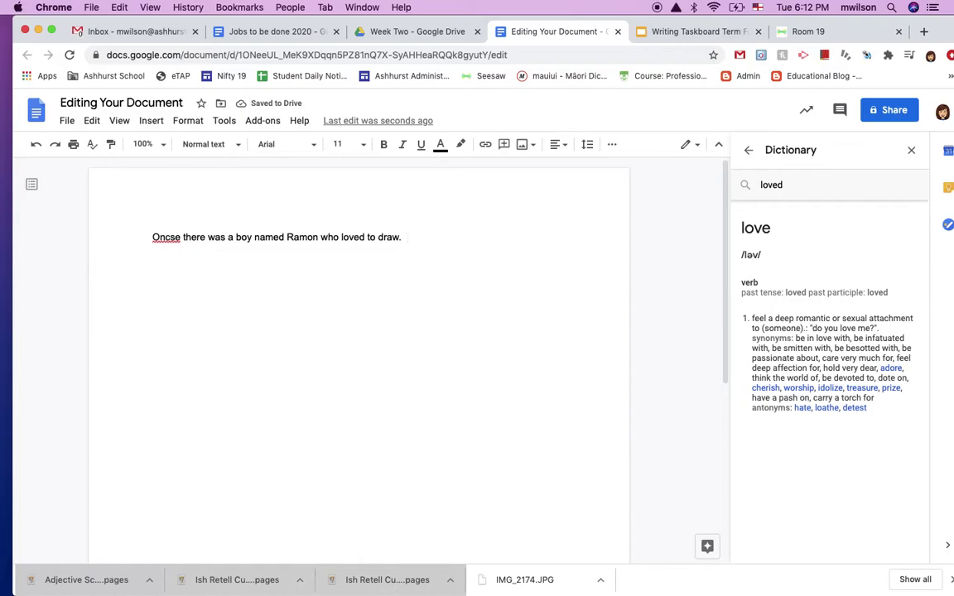
text( ramon)
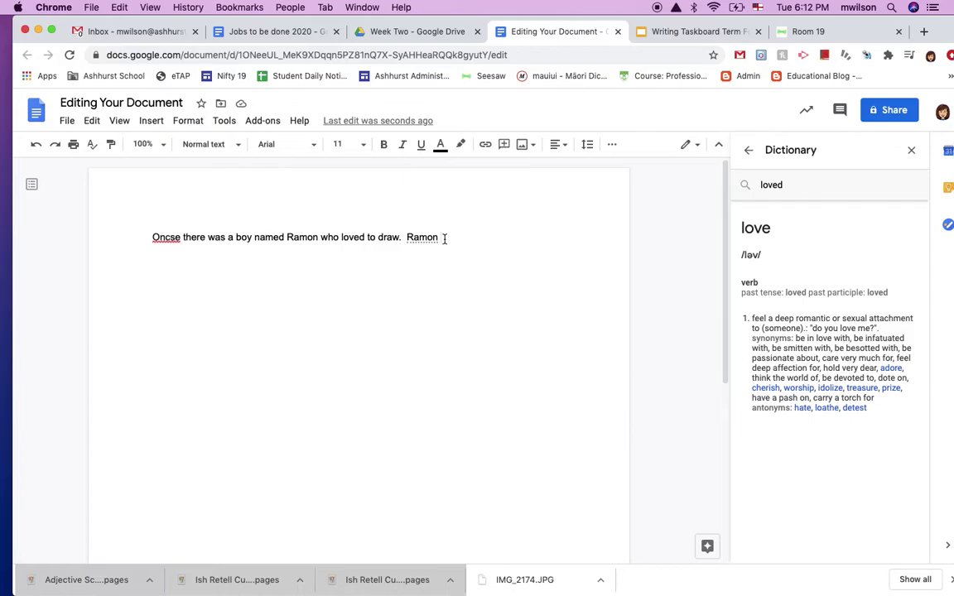
- Continue with 'drew a picture of a vase. His brother laughed at him.'
text(drew a picture )
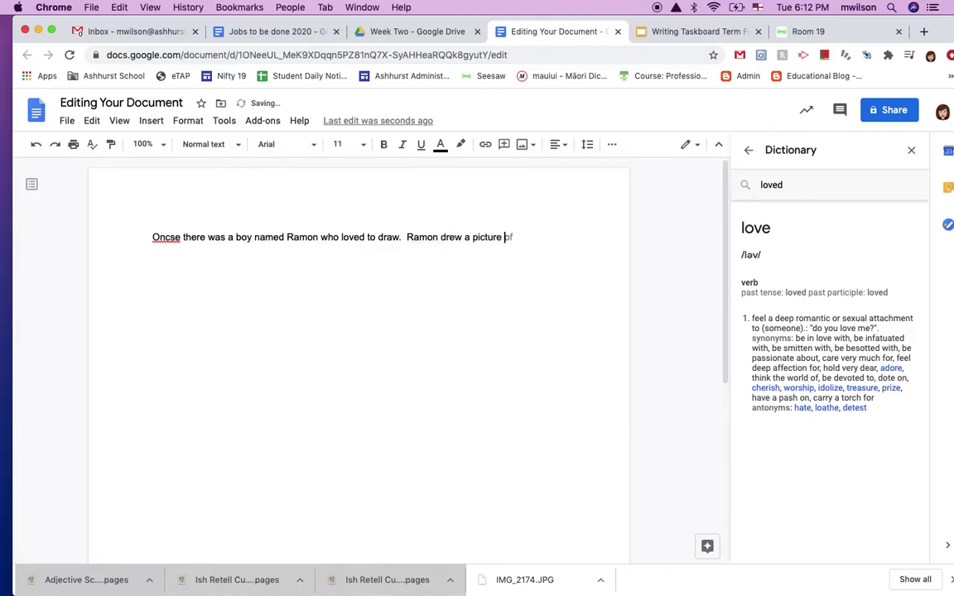
text(of a vase)
text(.  His)
text( b)
text(rot)
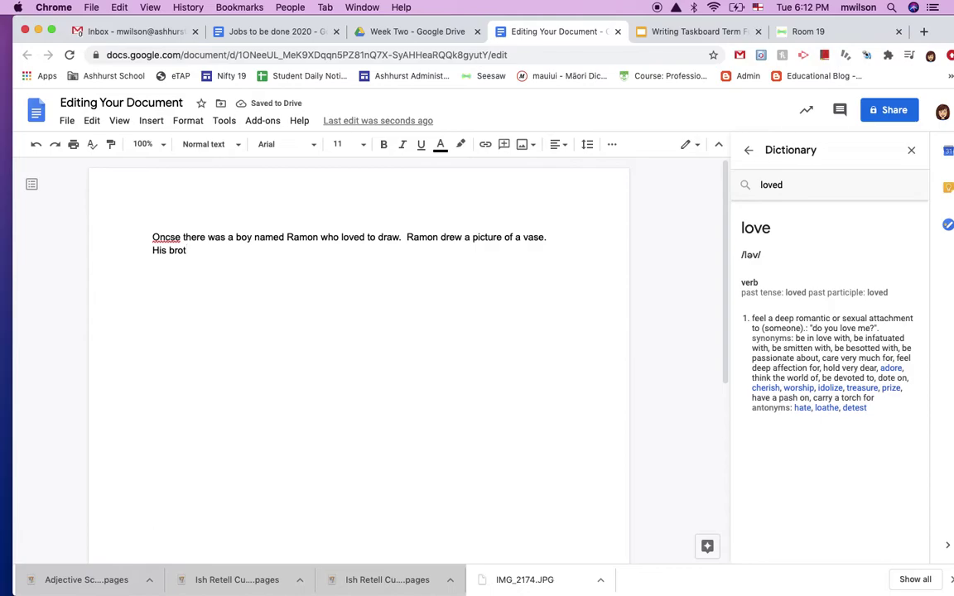
text(her)
text(laugh)
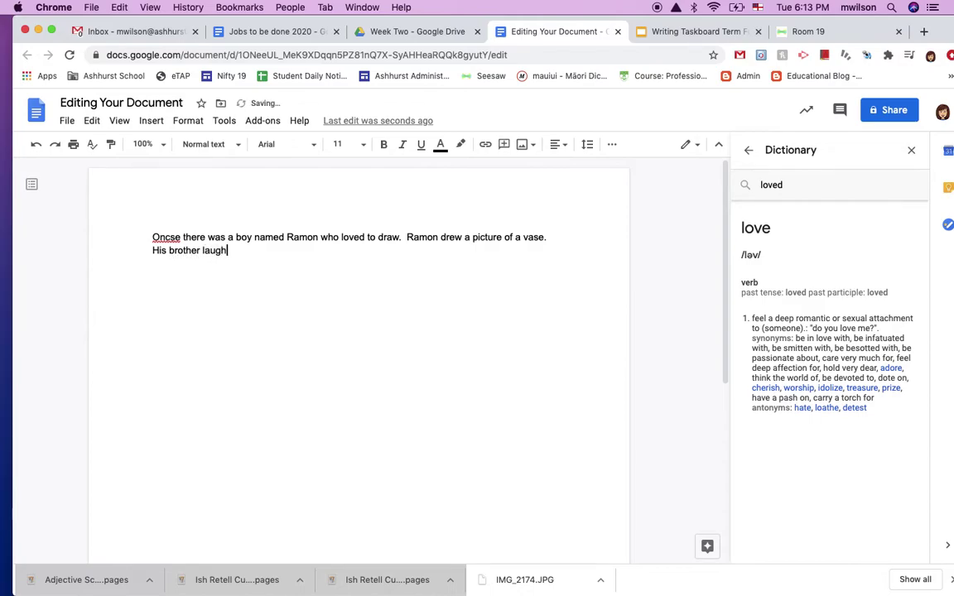
text(ed at him.)
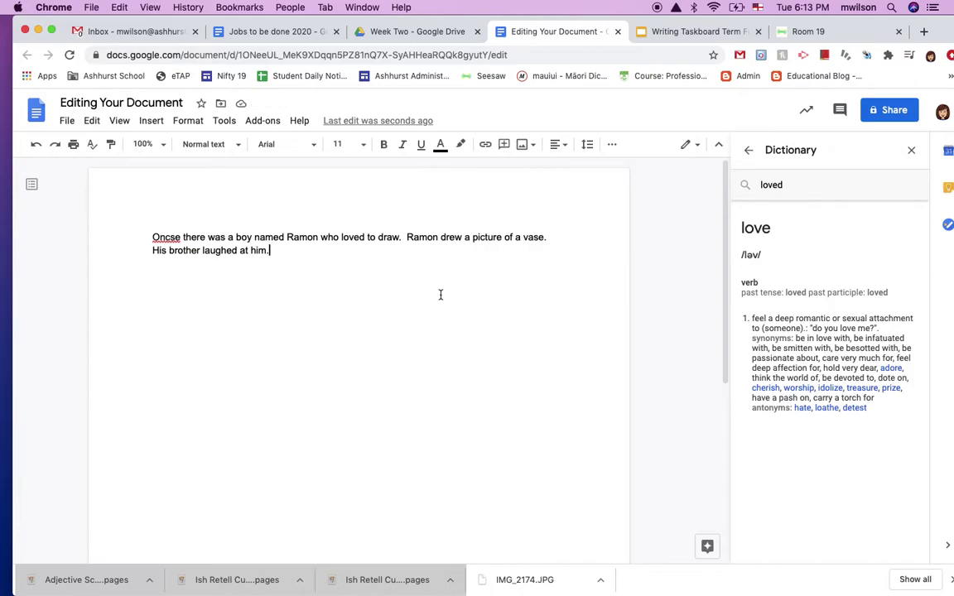
- Search the Tools dictionary for 'pashonit' to find 'passionate', then add 'He was passionate about drawing.'
click(224, 121)
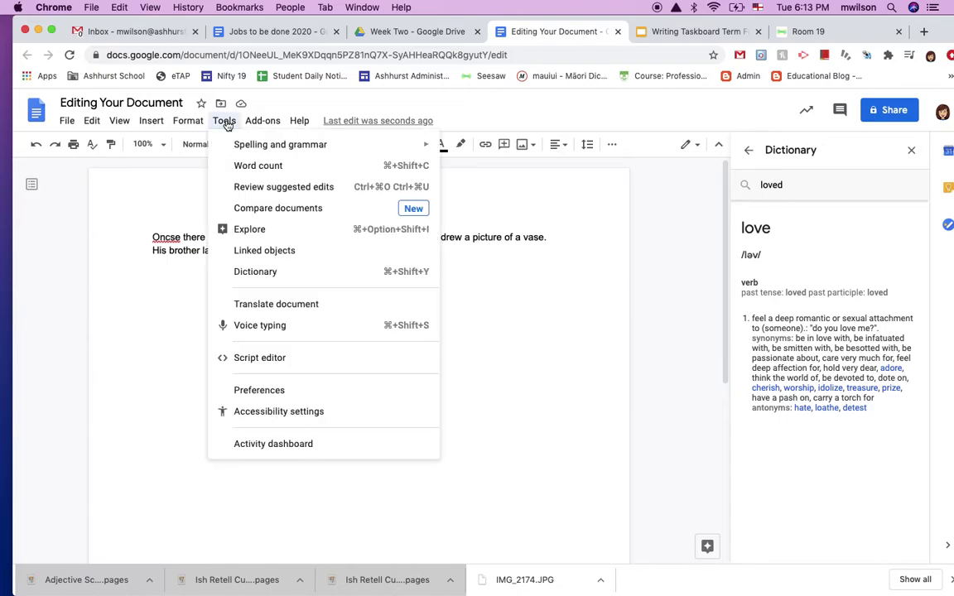
click(246, 276)
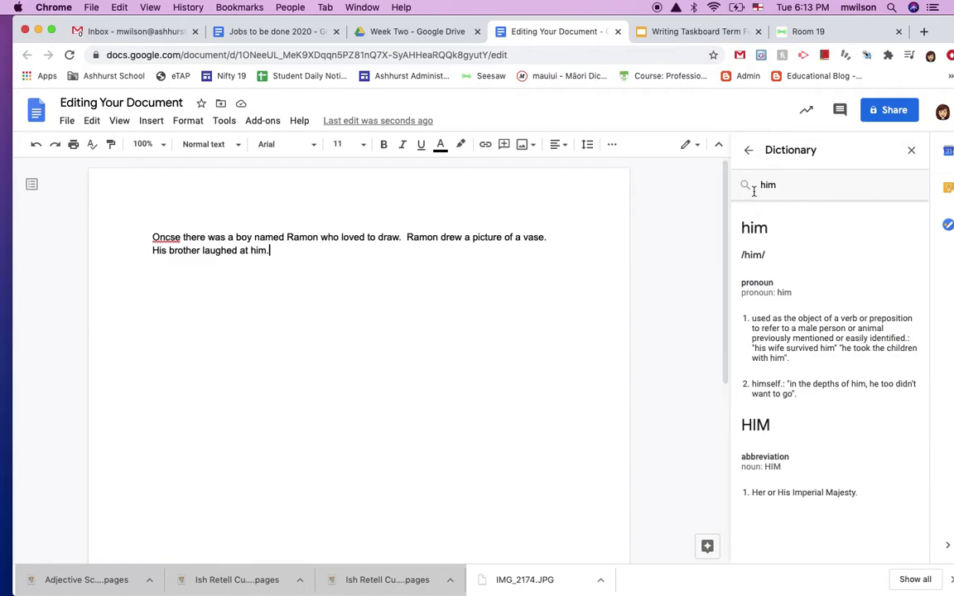
click(779, 185)
key(BackSpace)
key(BackSpace)
key(BackSpace)
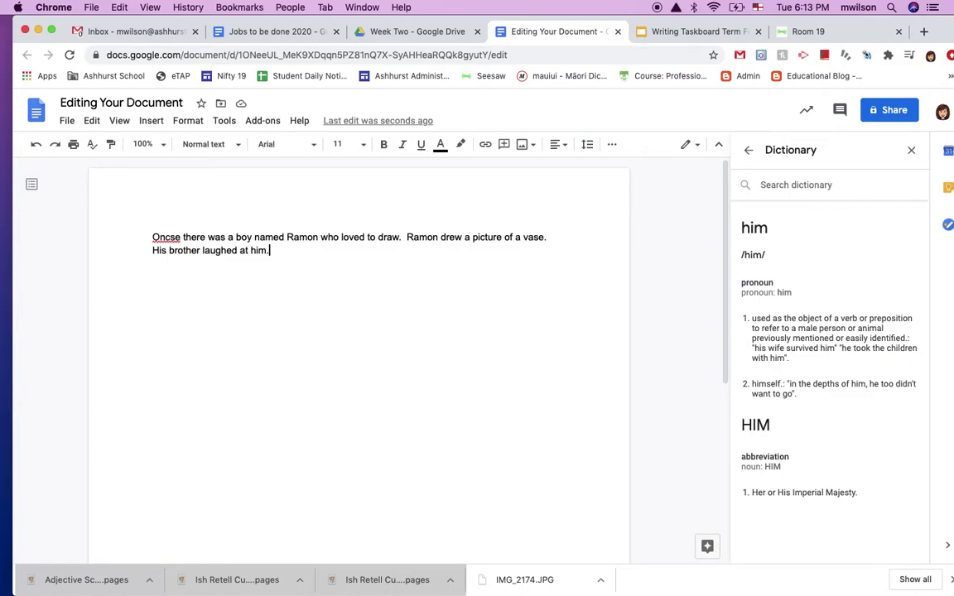
text(pashonit)
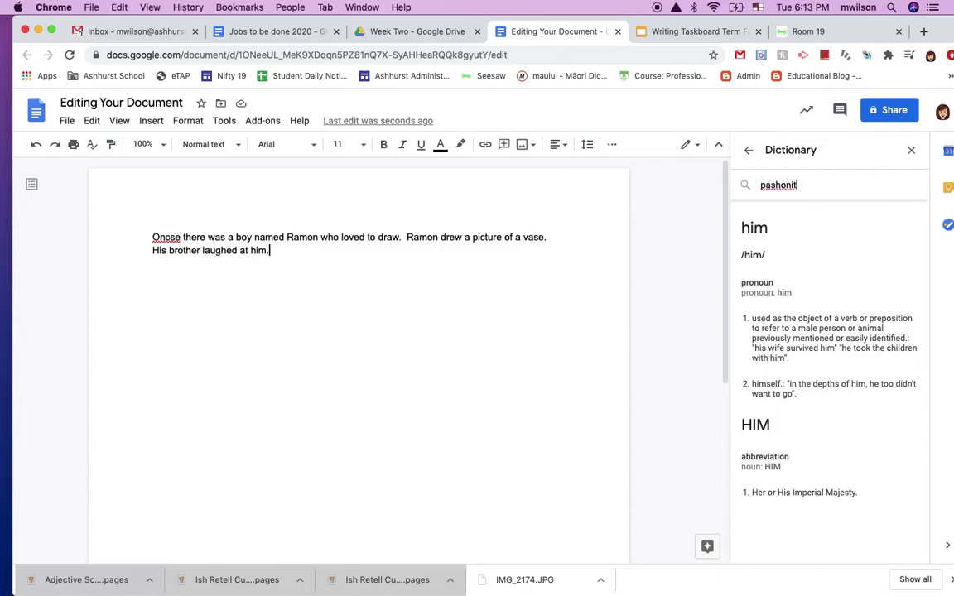
key(Return)
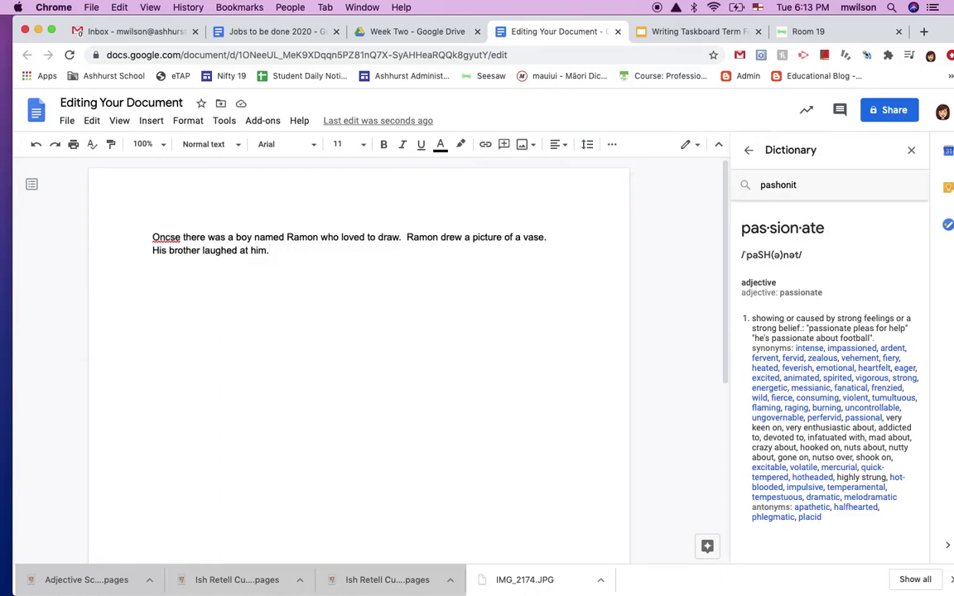
text(He was passionat)
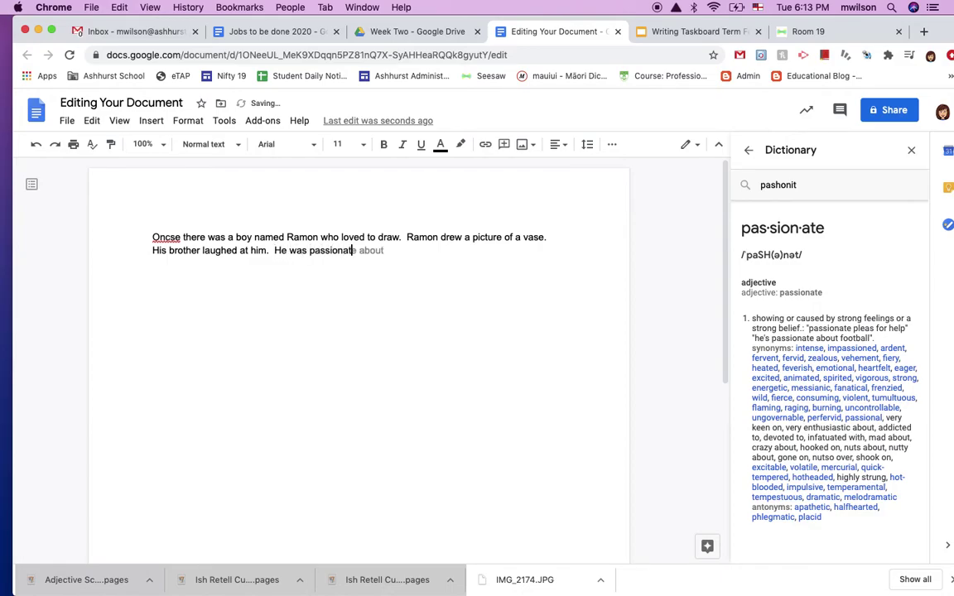
text(e about drawing.)
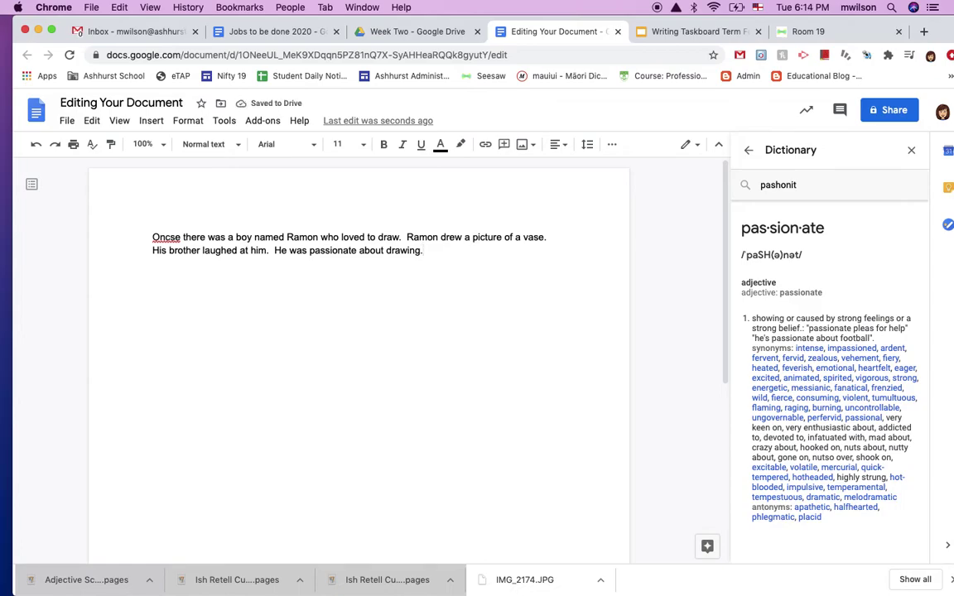
- Add the new paragraph 'Ramon was very upset by his brother.' and look up 'upset' in the dictionary
key(Return)
text(Ramon was v)
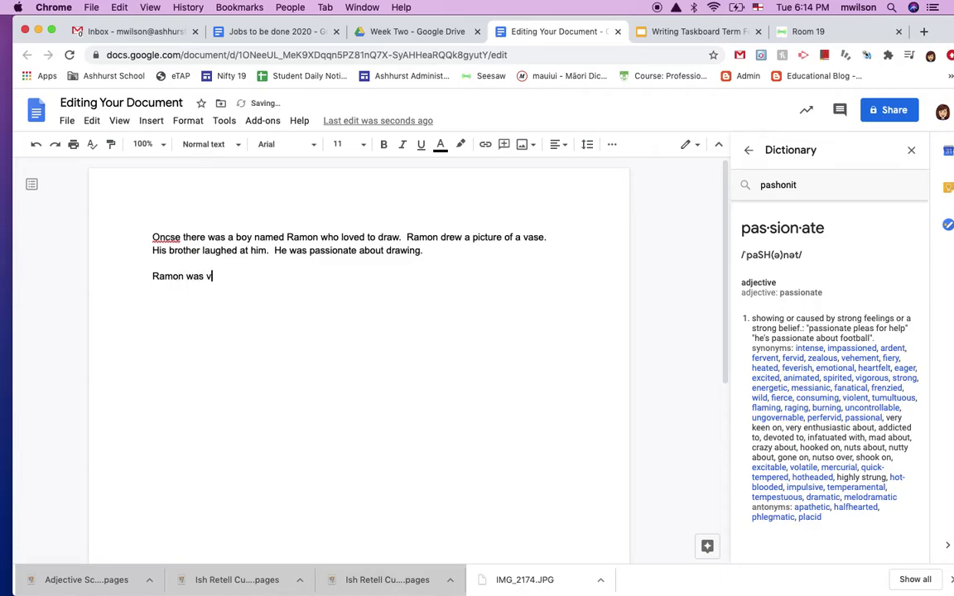
text(ery upset by his brother.)
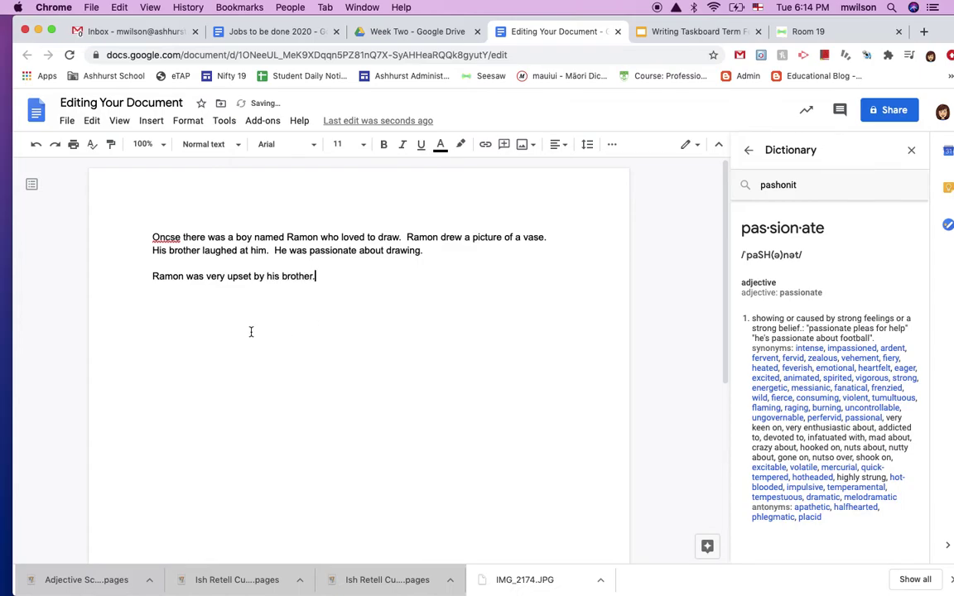
drag(252, 275, 229, 279)
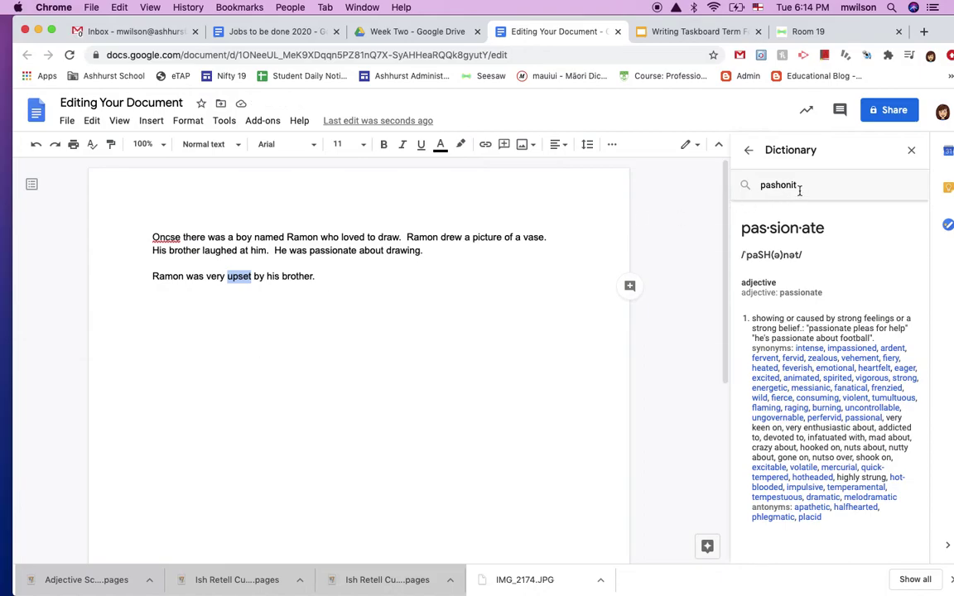
drag(798, 187, 759, 188)
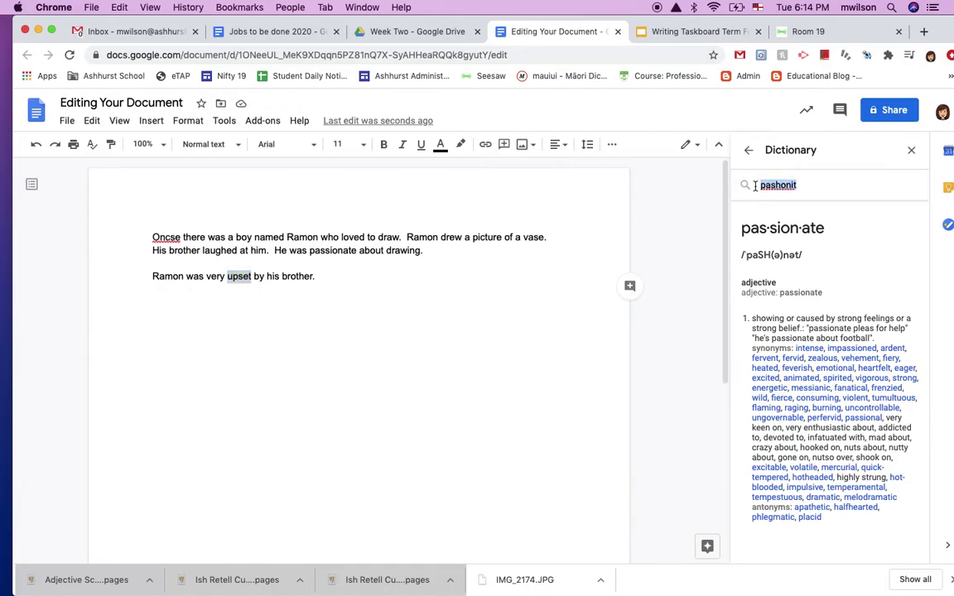
text(upset)
key(Return)
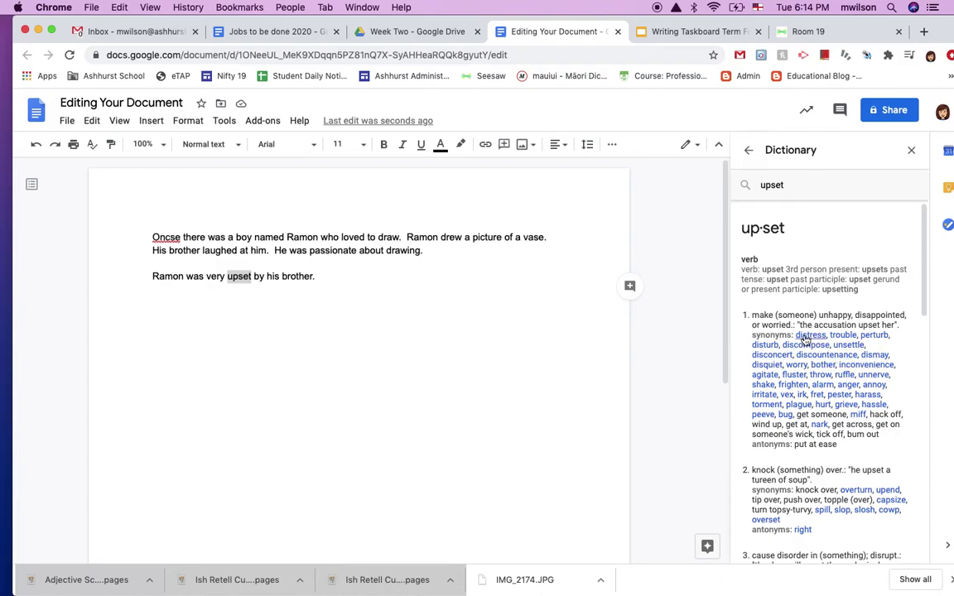
- Replace 'upset' in the sentence with 'distressed'
click(252, 278)
key(BackSpace)
key(BackSpace)
key(BackSpace)
key(BackSpace)
key(BackSpace)
text(di)
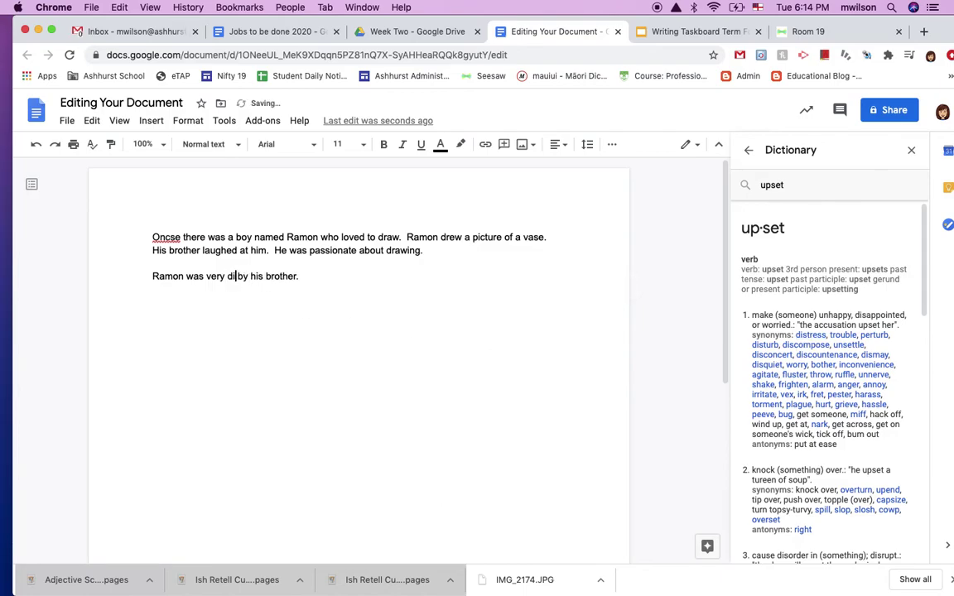
text(stressed)
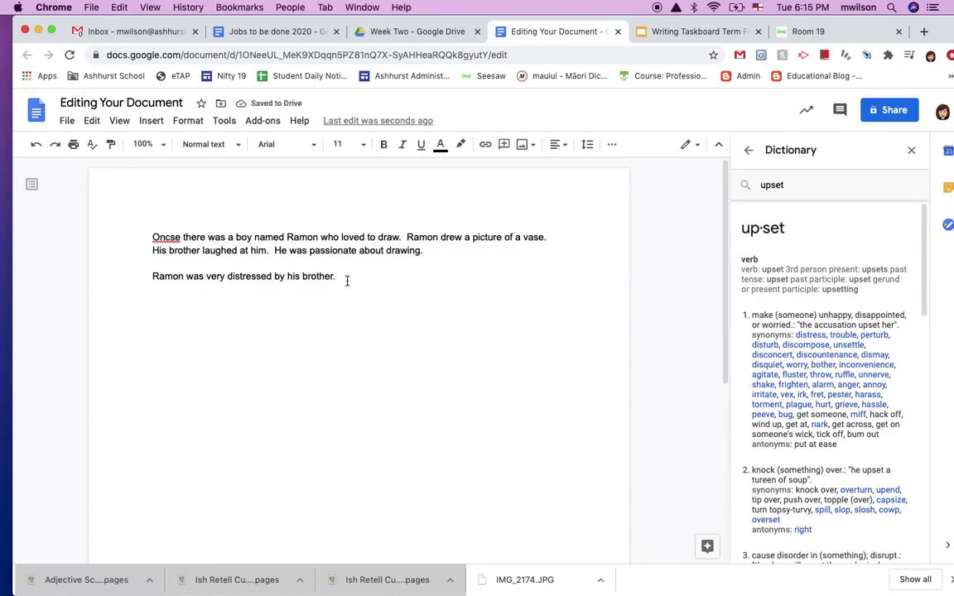
- Close the dictionary and post the comment 'I loved the word distressed that you have used here' on 'brother'
double_click(934, 31)
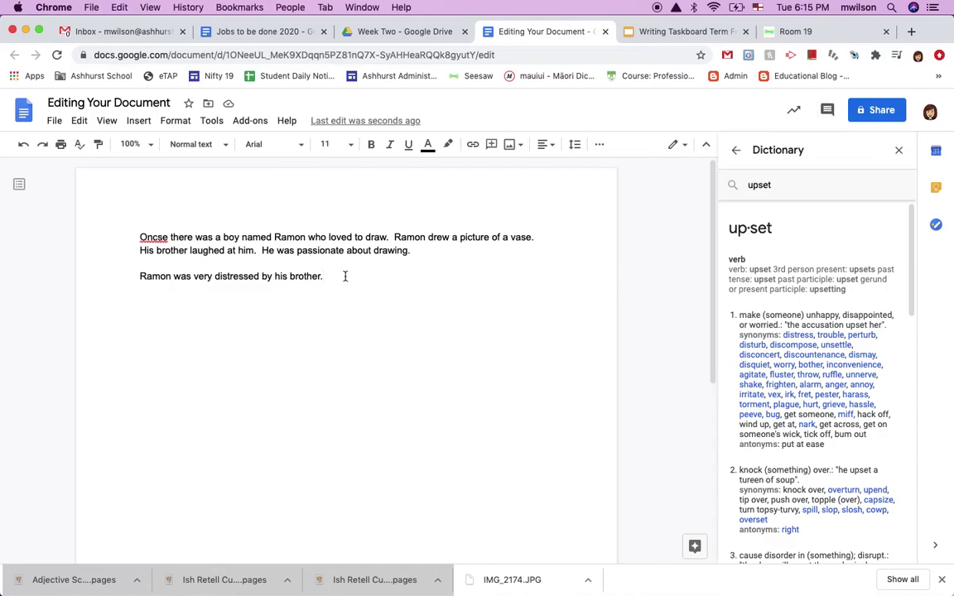
click(54, 121)
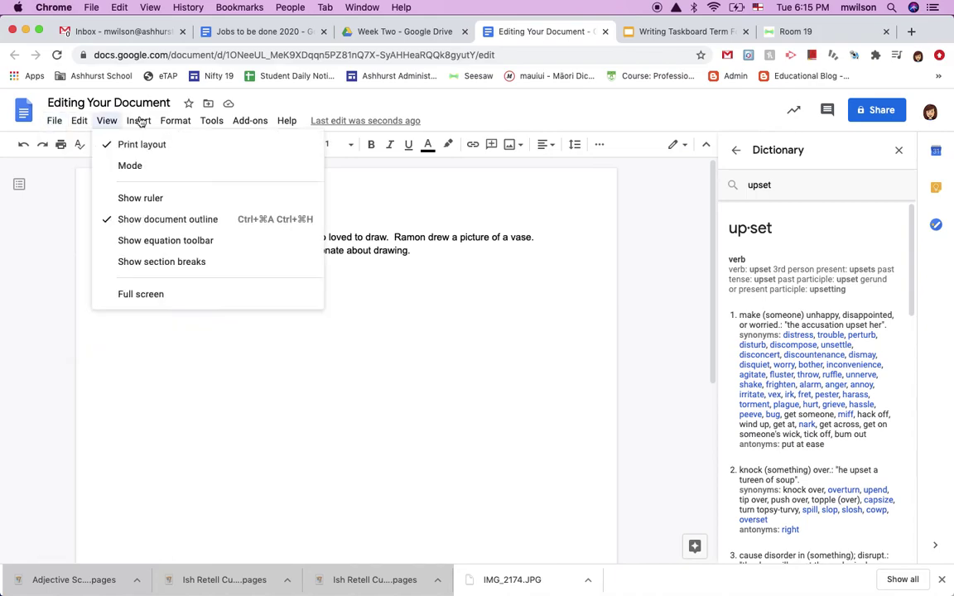
mouse_move(138, 121)
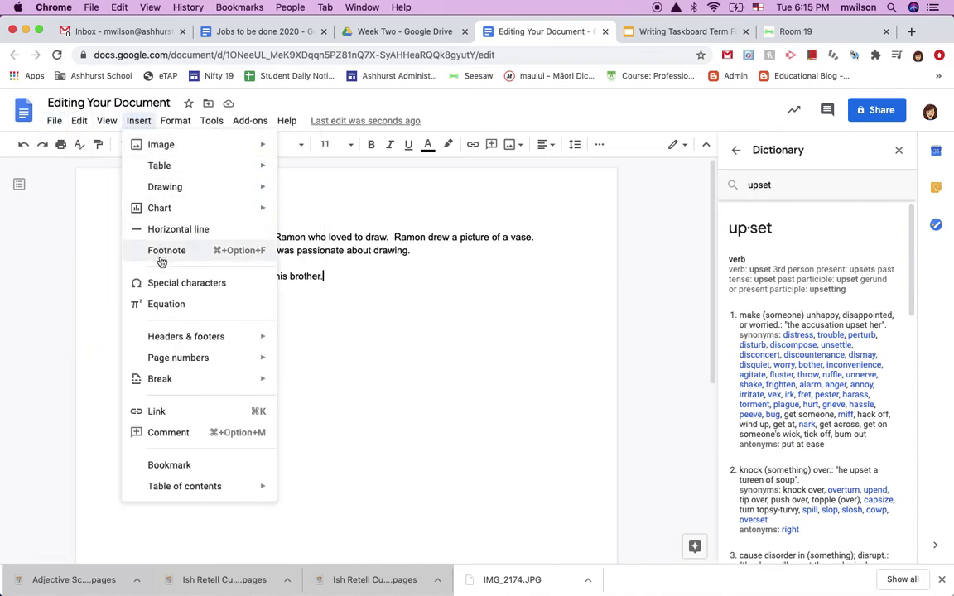
click(169, 433)
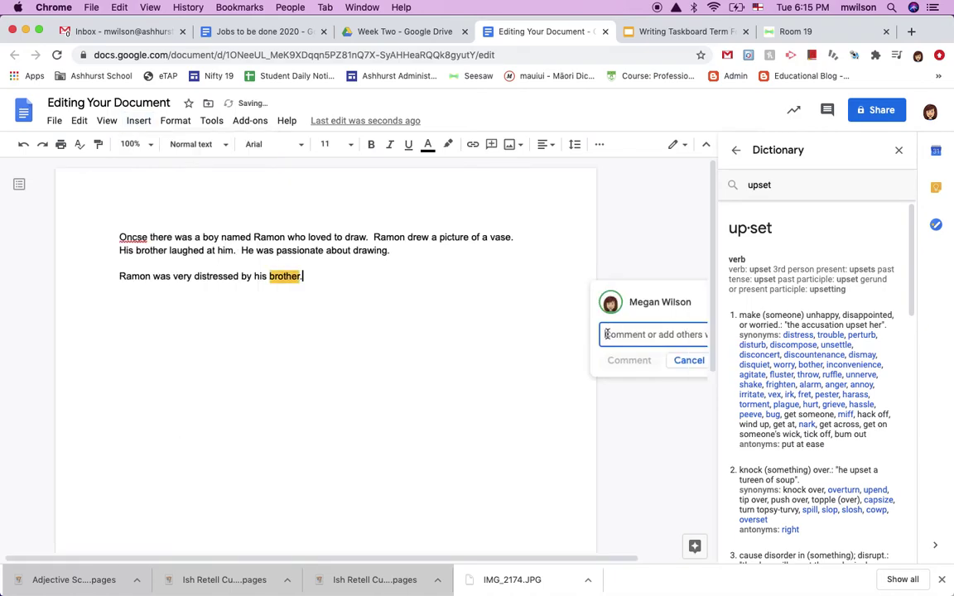
click(899, 150)
click(647, 335)
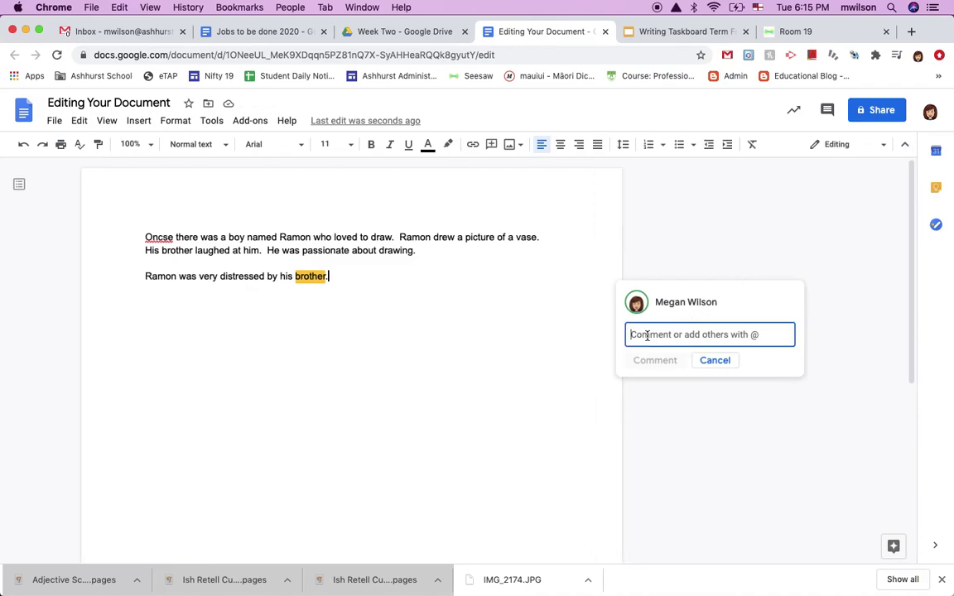
text(I lov)
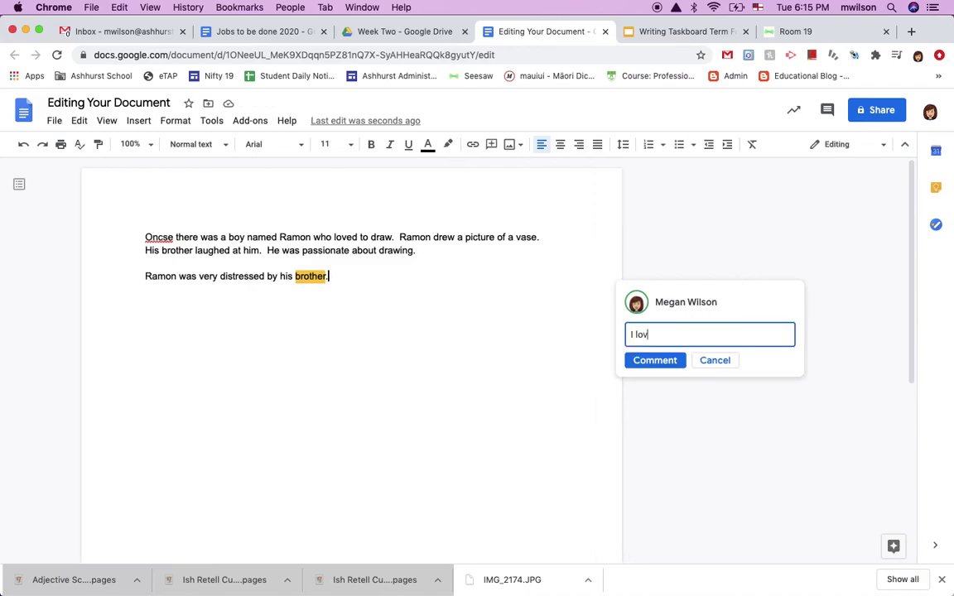
text(ed the word distressed that you)
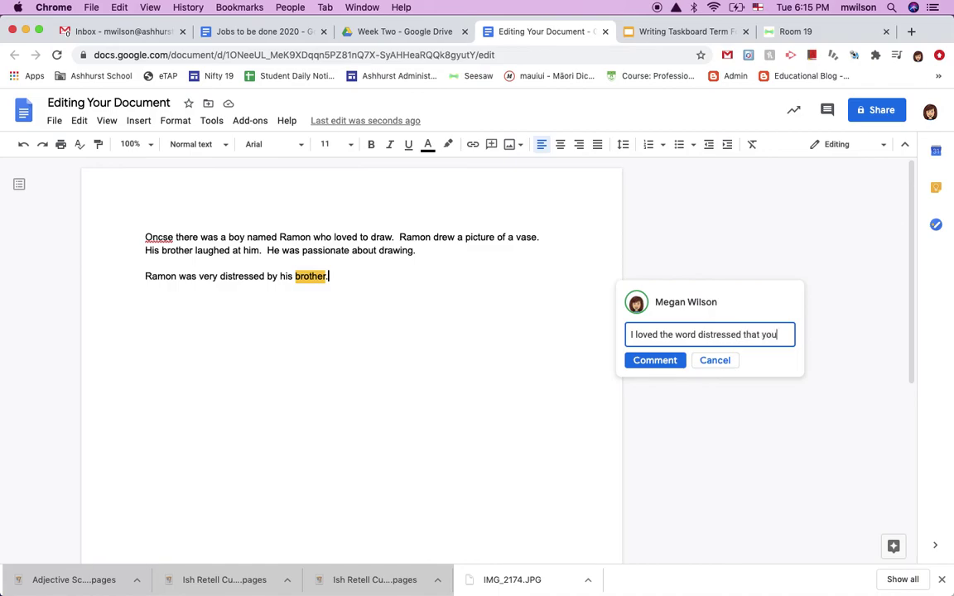
text( have used here.)
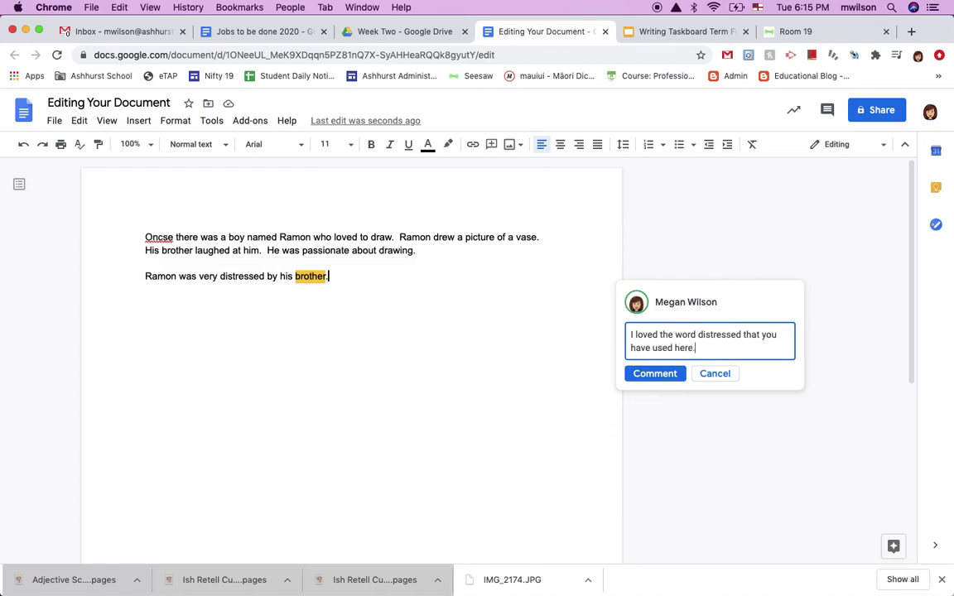
click(649, 373)
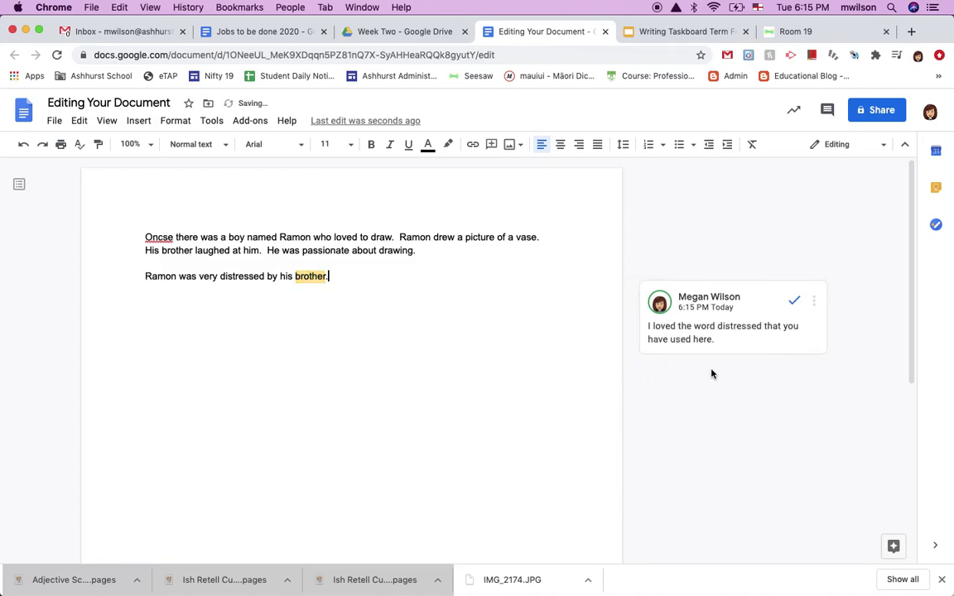
click(815, 304)
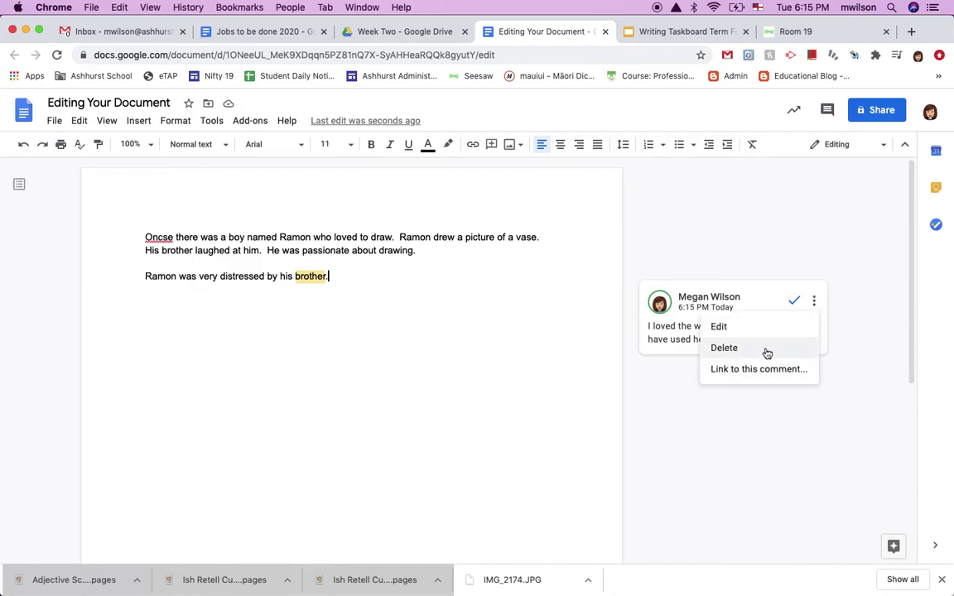
click(861, 337)
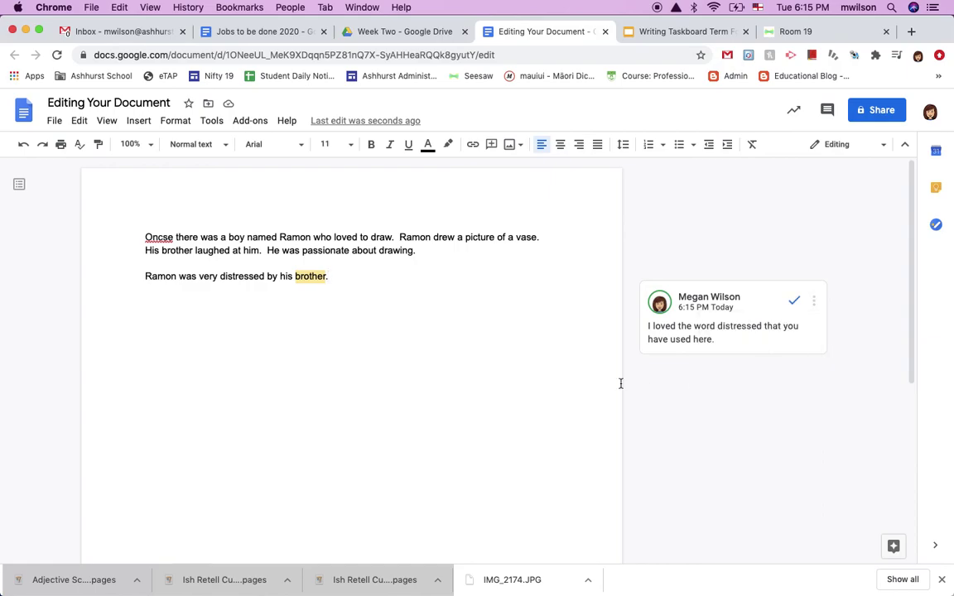